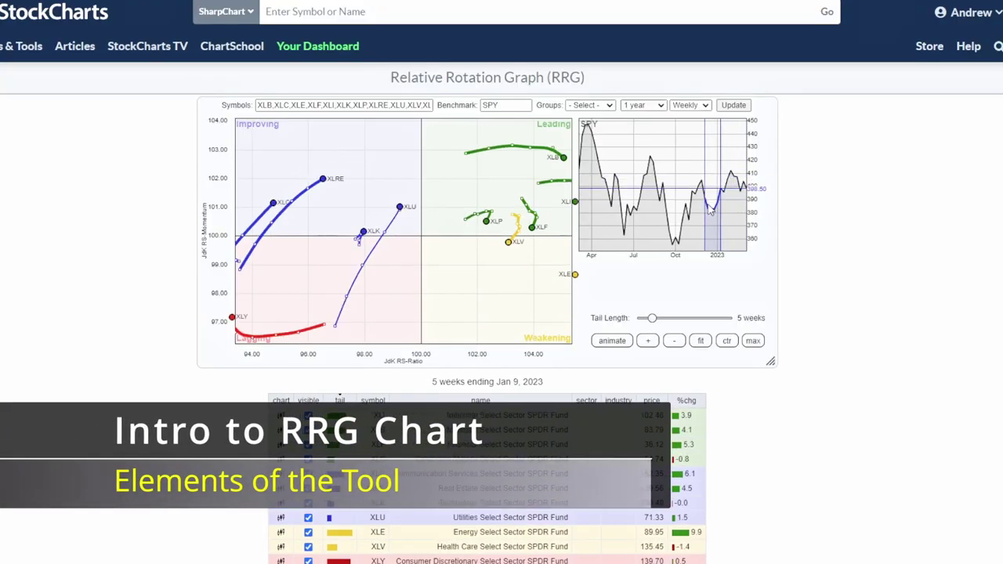
Slide the date window on the SPY price chart forward to the five weeks ending Mar 6, 2023.
drag(711, 210, 739, 215)
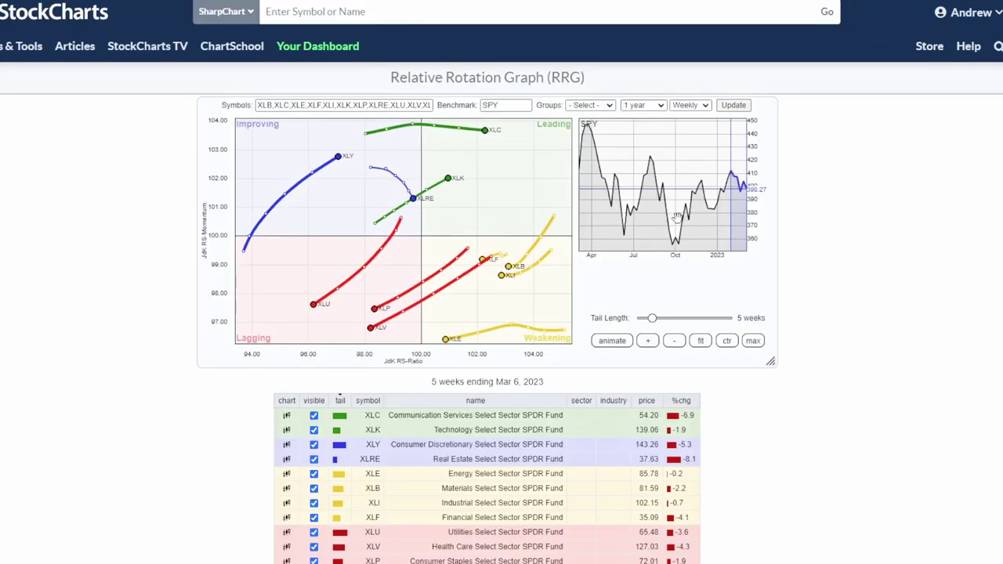
drag(676, 218, 731, 235)
Review the graph's symbol list, the SPY benchmark and the available predefined symbol groups.
drag(258, 105, 443, 111)
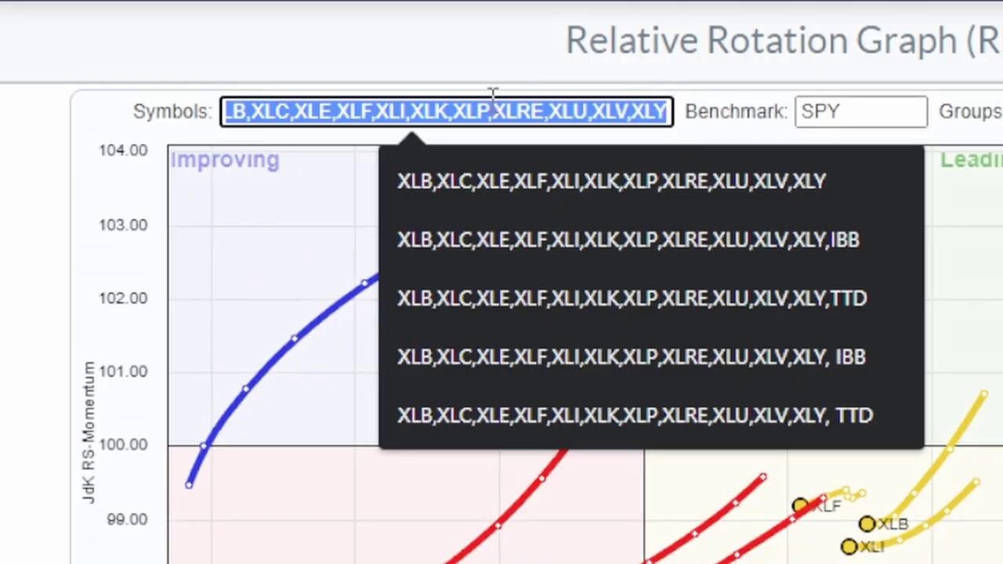
click(198, 112)
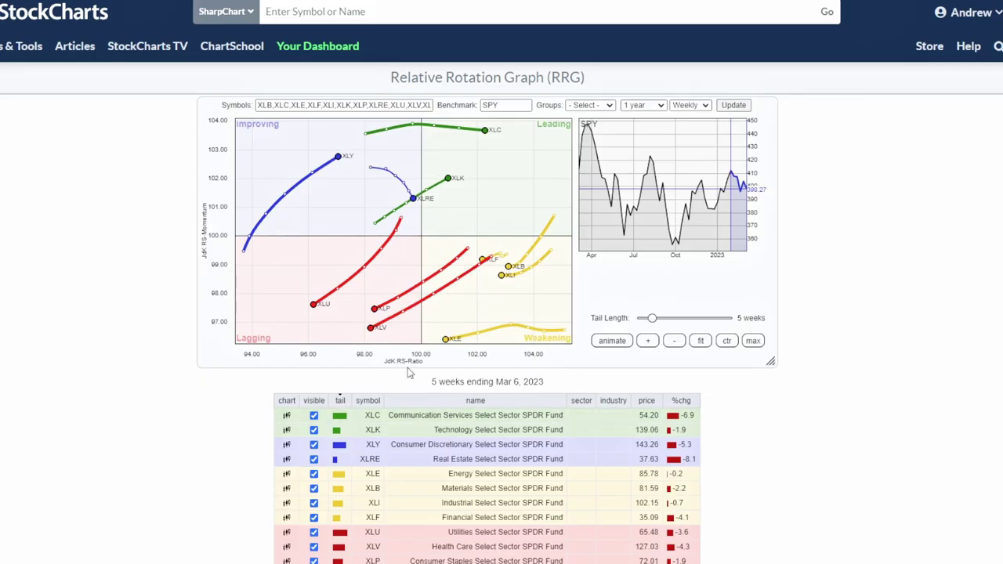
click(485, 105)
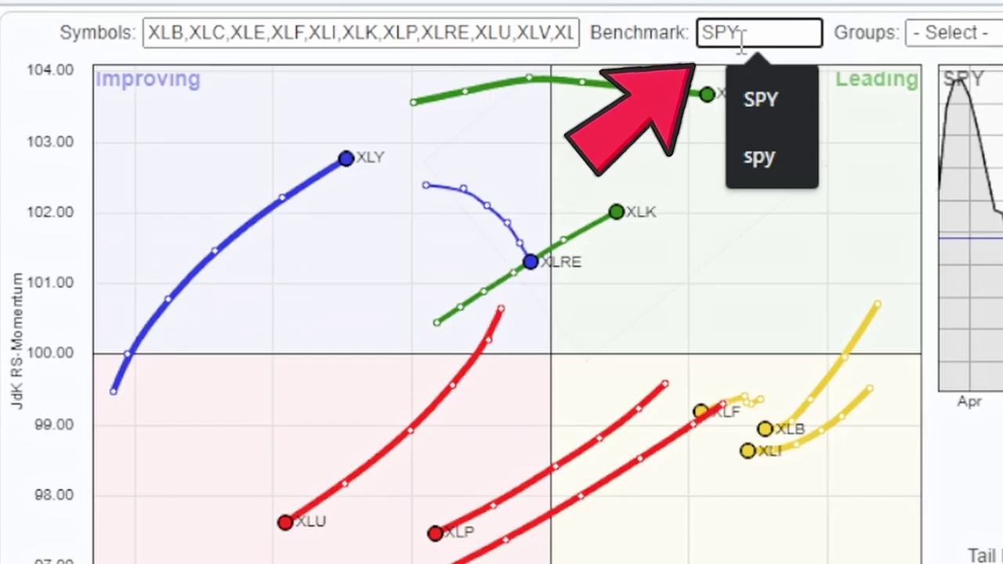
click(589, 105)
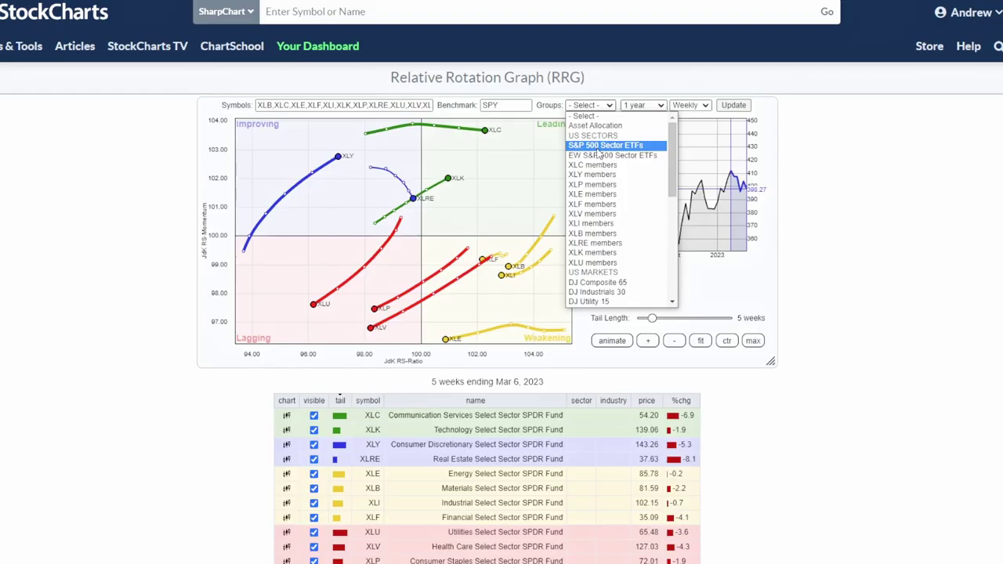
scroll(621, 168, down, 5)
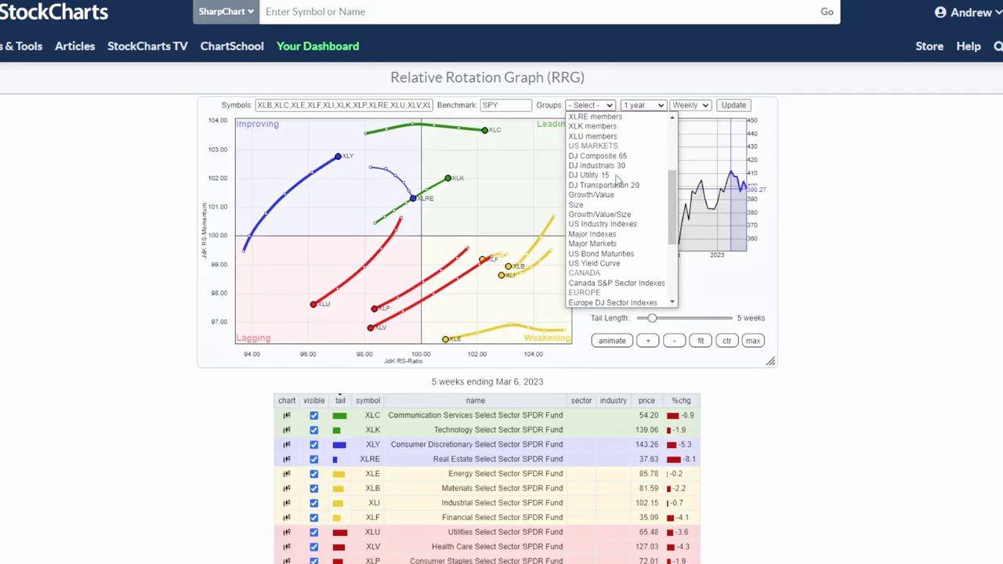
scroll(618, 180, down, 3)
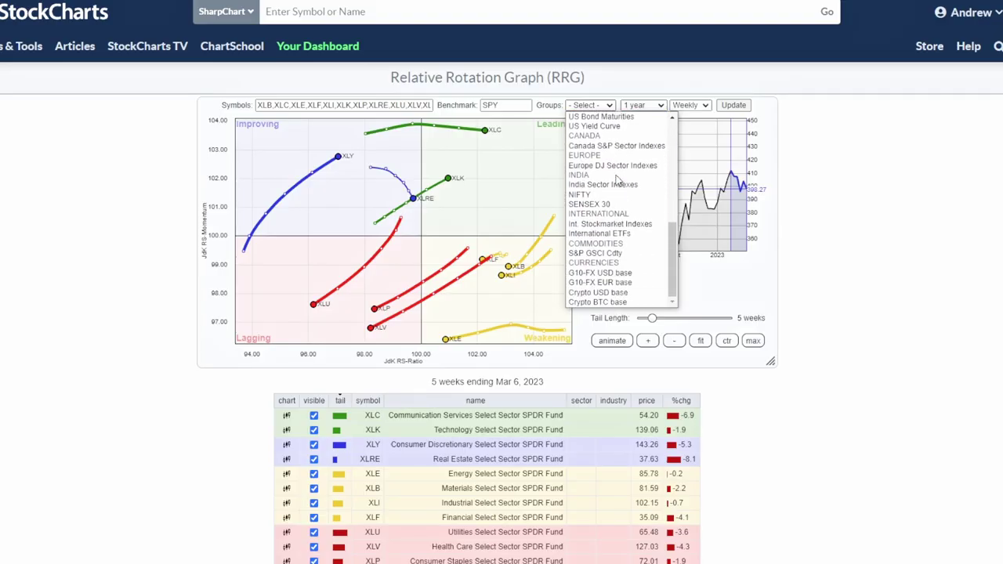
Keep the 1 year range, switch the sector graph to the Daily interval and update it.
click(642, 106)
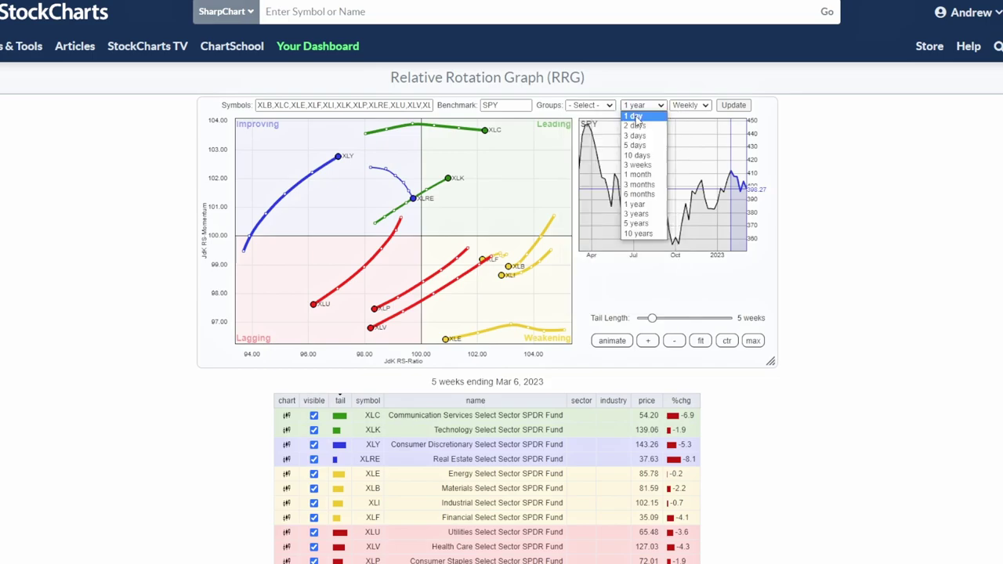
click(751, 225)
drag(739, 221, 596, 143)
click(689, 105)
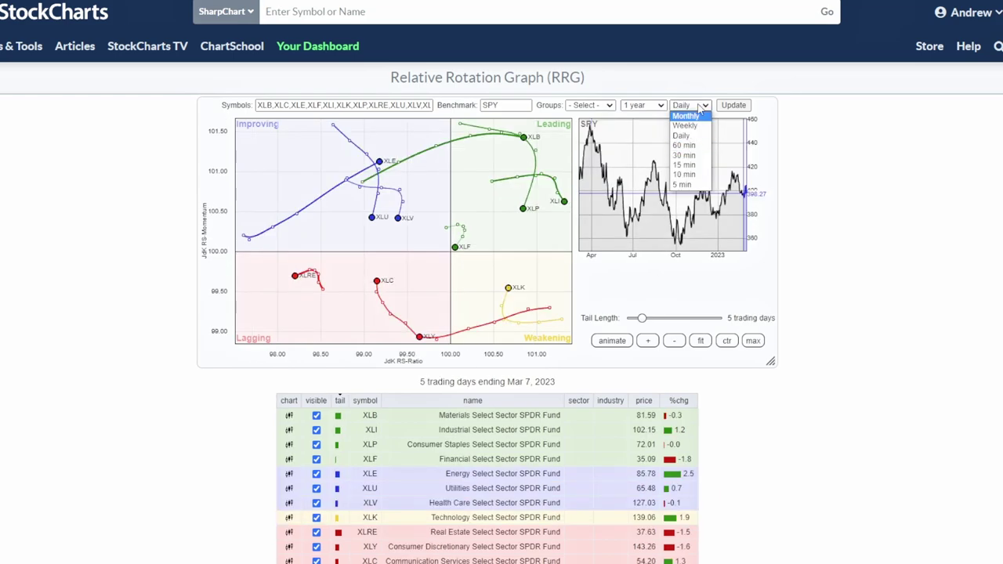
click(690, 160)
click(734, 106)
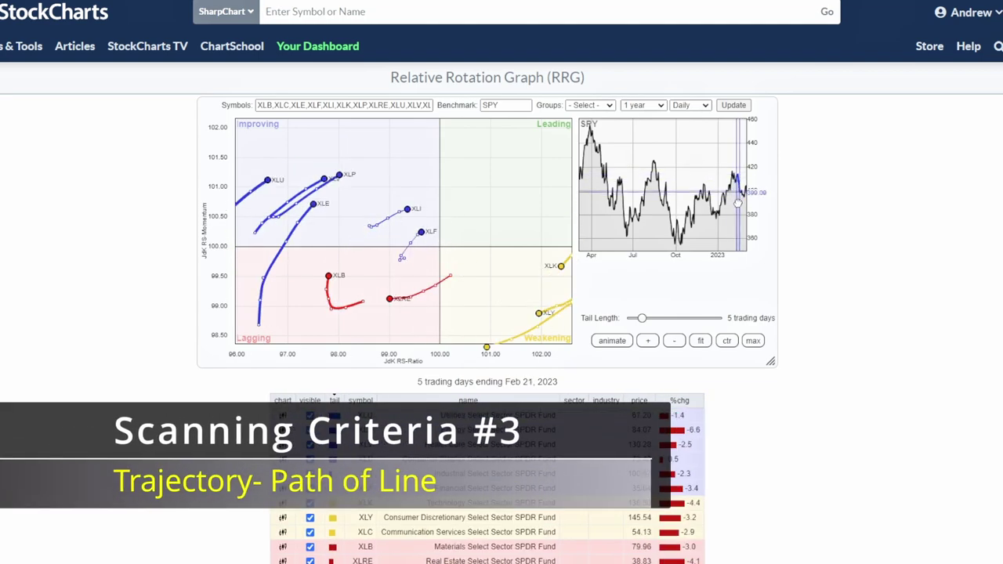
Reposition the graph to examine the sector tails around the quadrant centre for the five trading days ending Nov 30, 2022.
drag(546, 236, 576, 241)
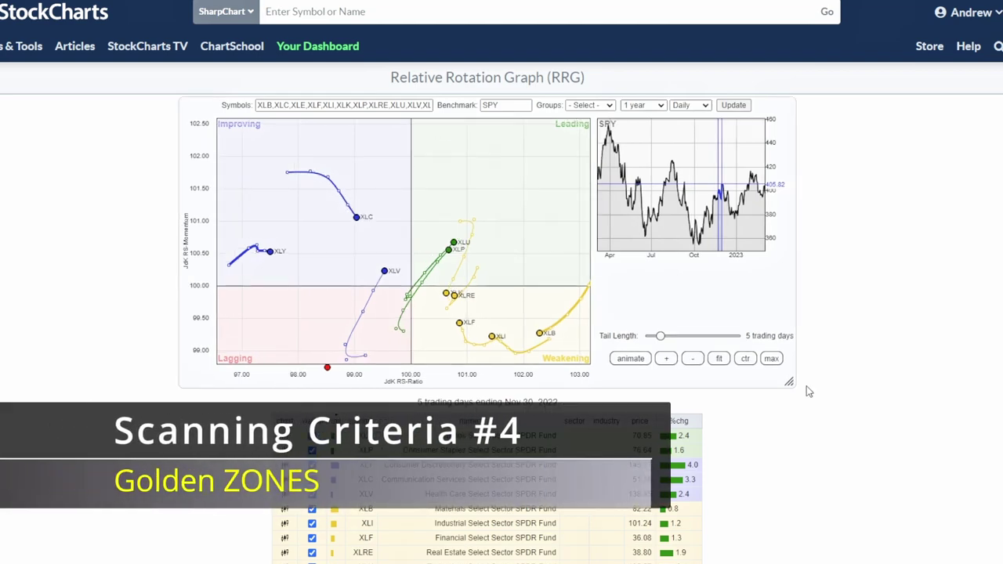
drag(427, 247, 421, 238)
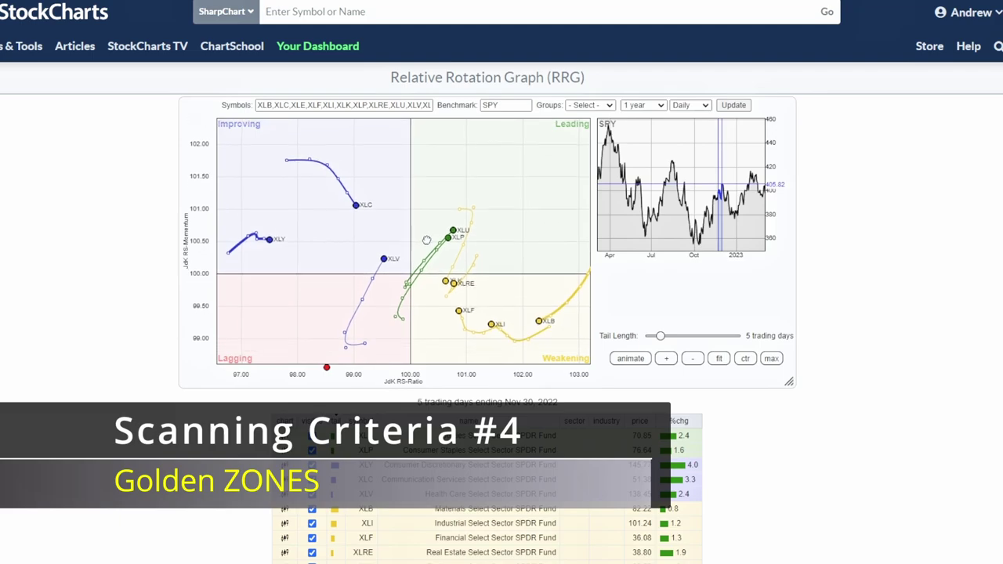
right_click(420, 237)
click(556, 261)
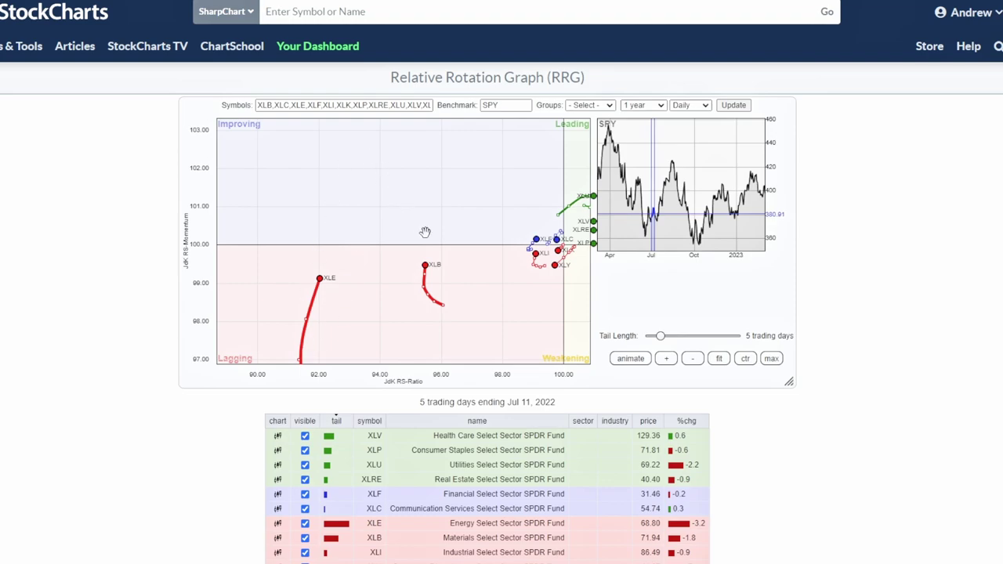
Centre the quadrants and advance the date window from Jul 11 to about Aug 1, 2022 to follow the XLE and XLB tails.
drag(425, 232, 352, 246)
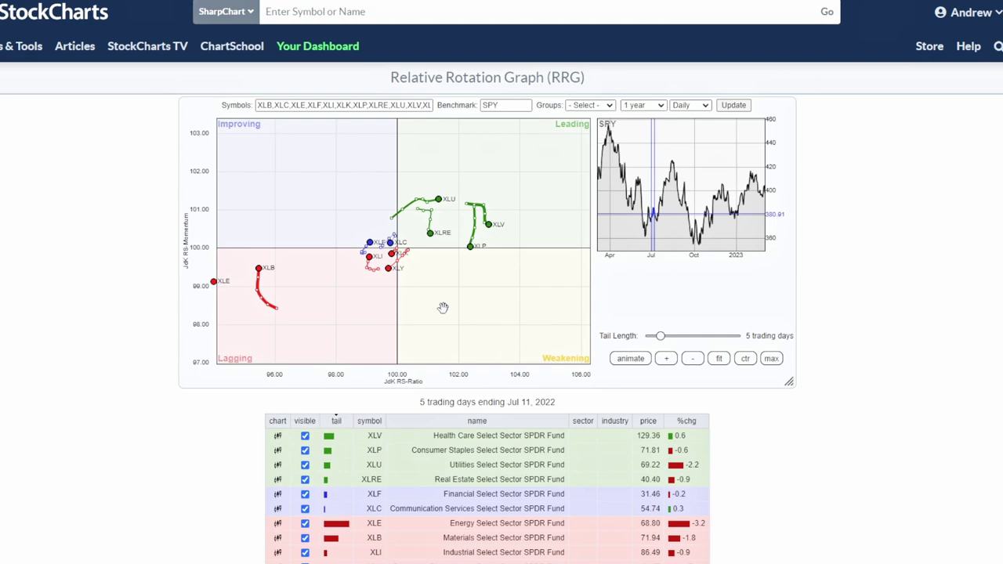
drag(436, 282, 465, 295)
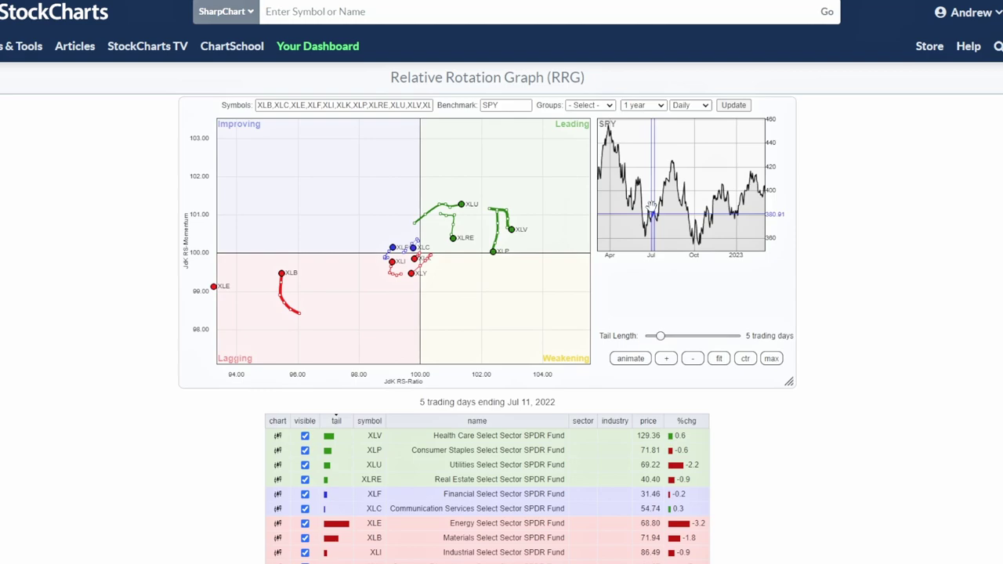
drag(651, 210, 663, 210)
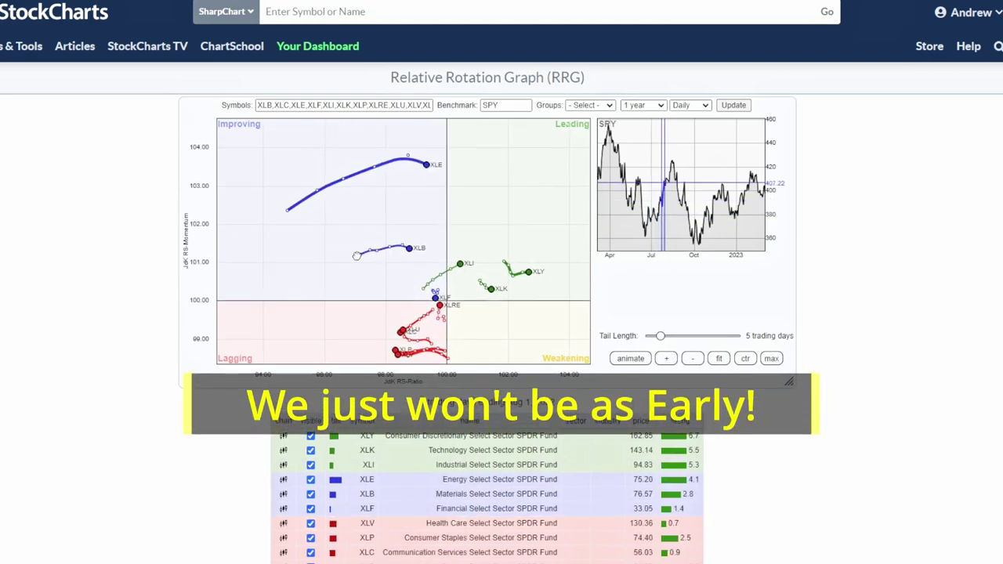
drag(466, 233, 467, 228)
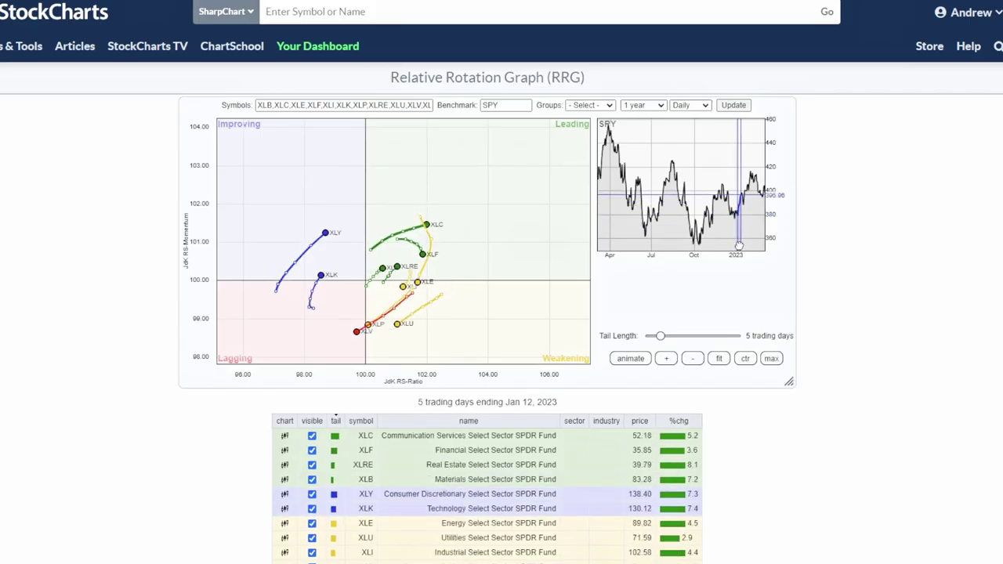
Advance the date window from Jan 12 to Feb 24, 2023 and examine the sector positions and table.
drag(739, 245, 759, 245)
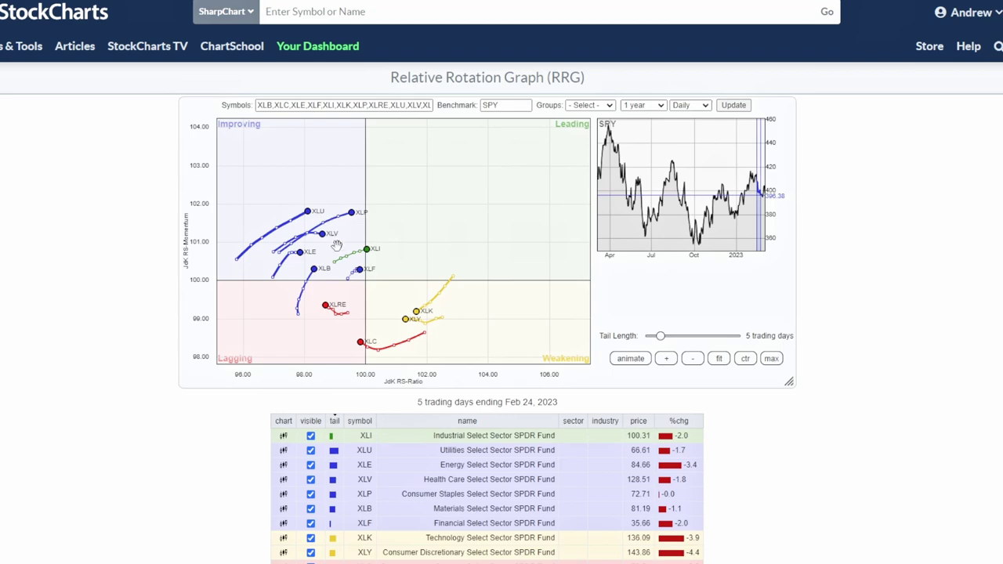
scroll(926, 361, down, 1)
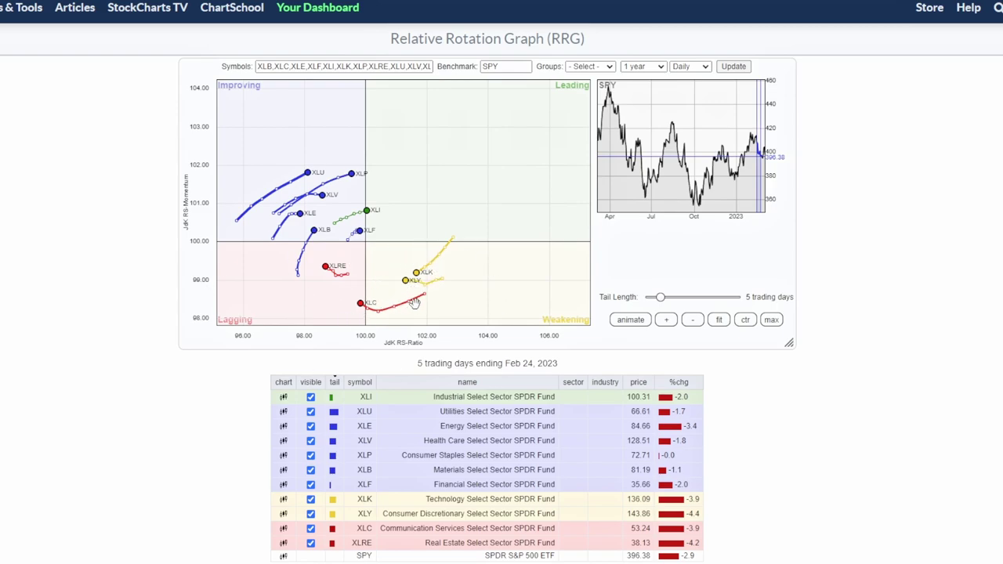
Switch the graph to a 60 min interval over 3 months and load the XLU members group.
click(690, 67)
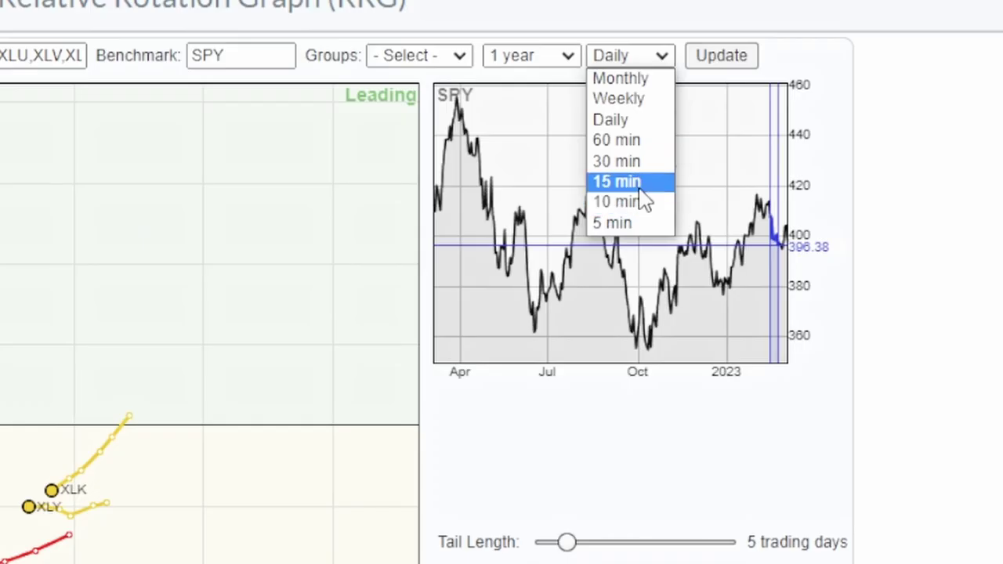
click(647, 140)
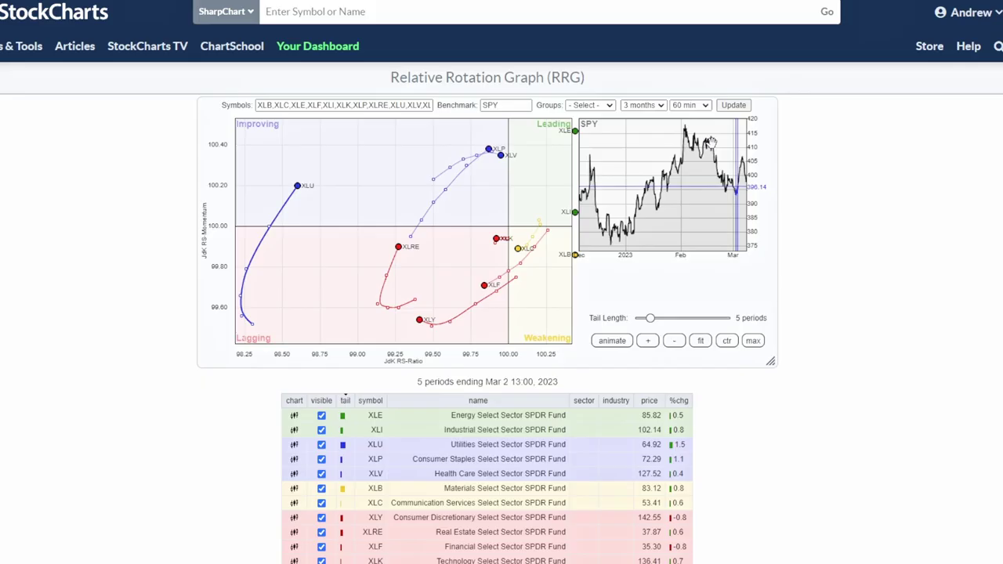
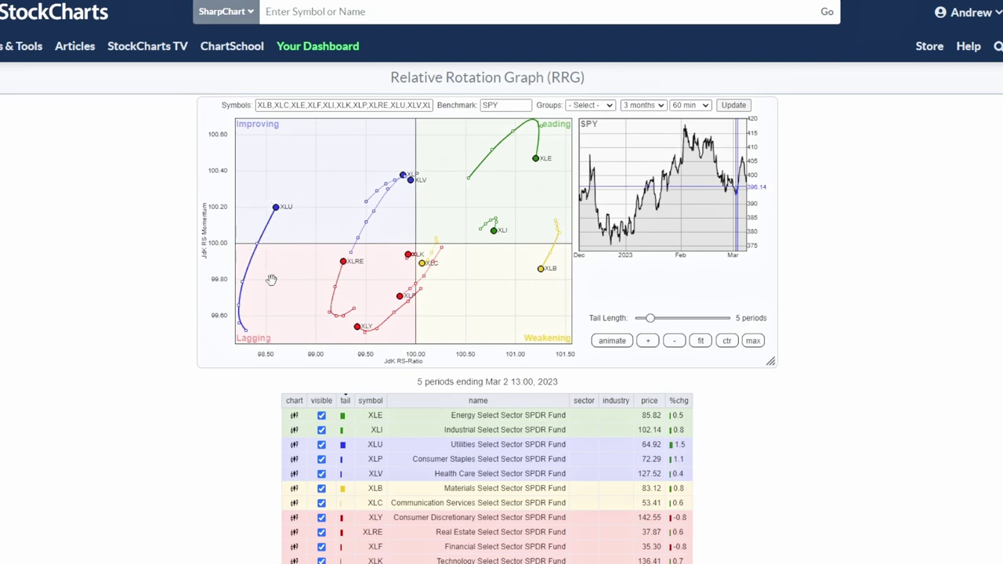
click(607, 108)
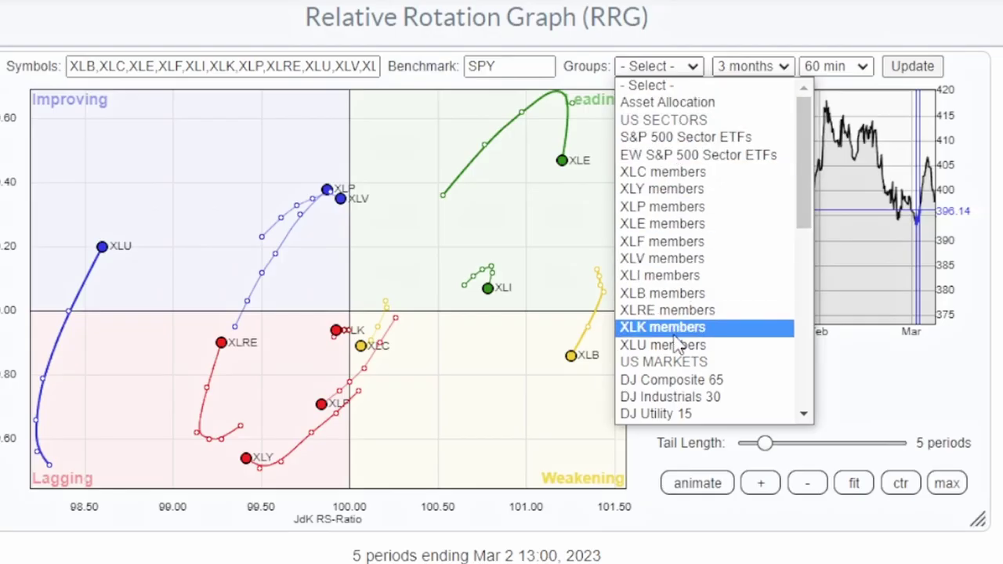
click(678, 345)
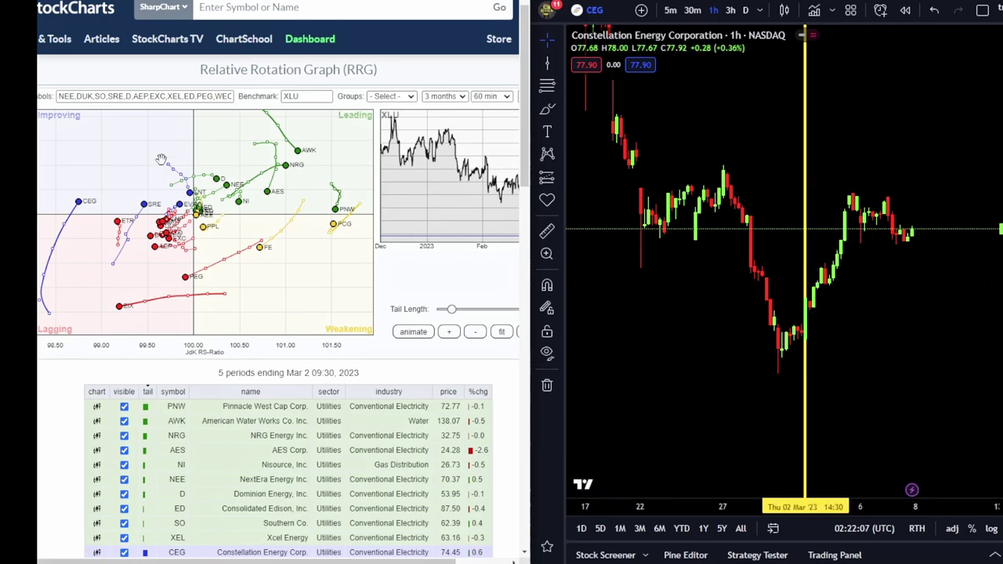
On the TradingView CEG 1-hour chart, draw a short brush mark by the price rise after Mar 2.
click(547, 108)
mouse_move(856, 313)
mouse_down()
mouse_move(771, 240)
mouse_move(893, 259)
mouse_move(847, 325)
mouse_up()
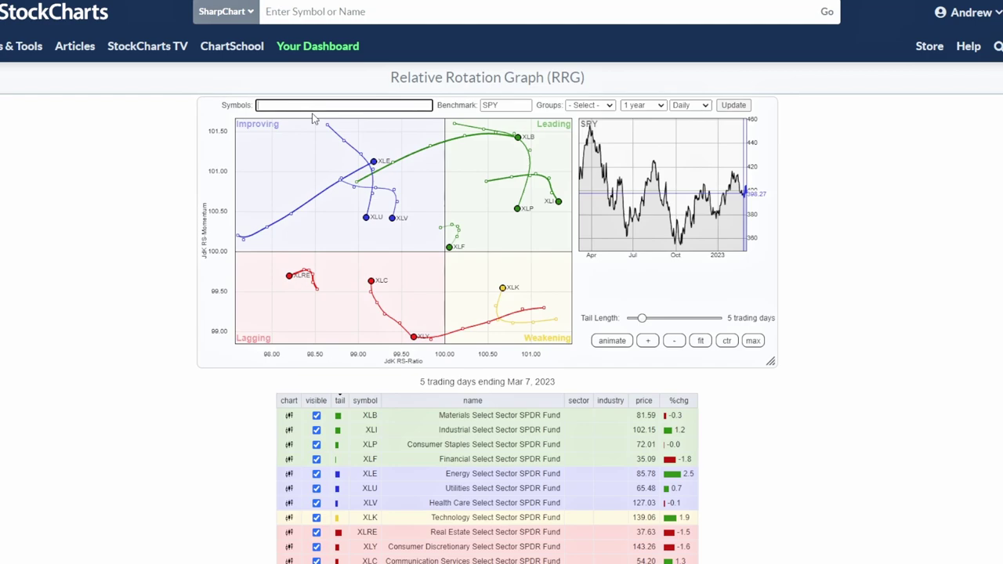
Load the copied custom symbol list starting with CIBR, SMH, SKYY, IGV and AAPL into the StockCharts graph against SPY.
key(ctrl+v)
key(Return)
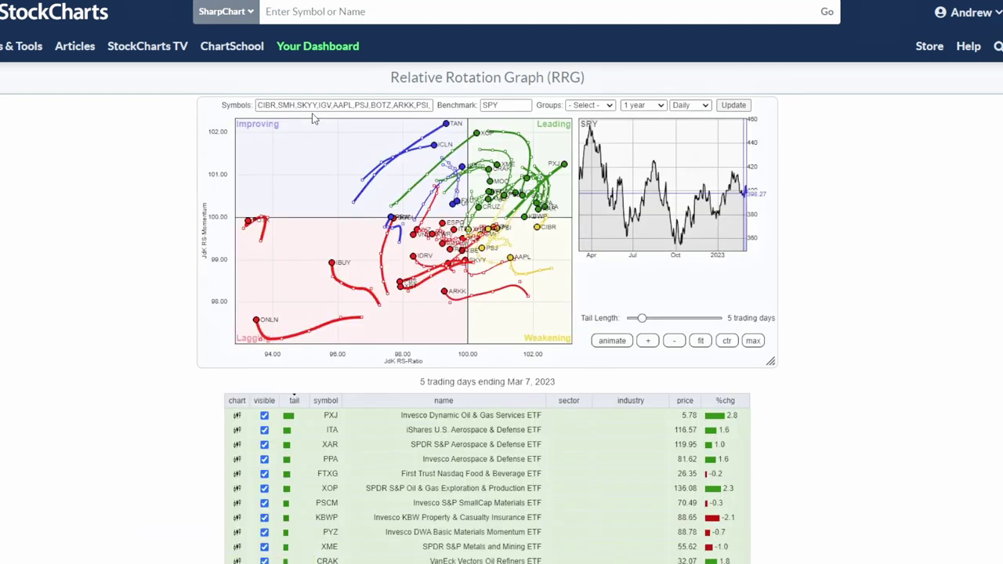
Move the date window to Feb 1 and back to Jan 10, 2023 to compare the custom list's tails.
drag(715, 202, 750, 222)
click(730, 225)
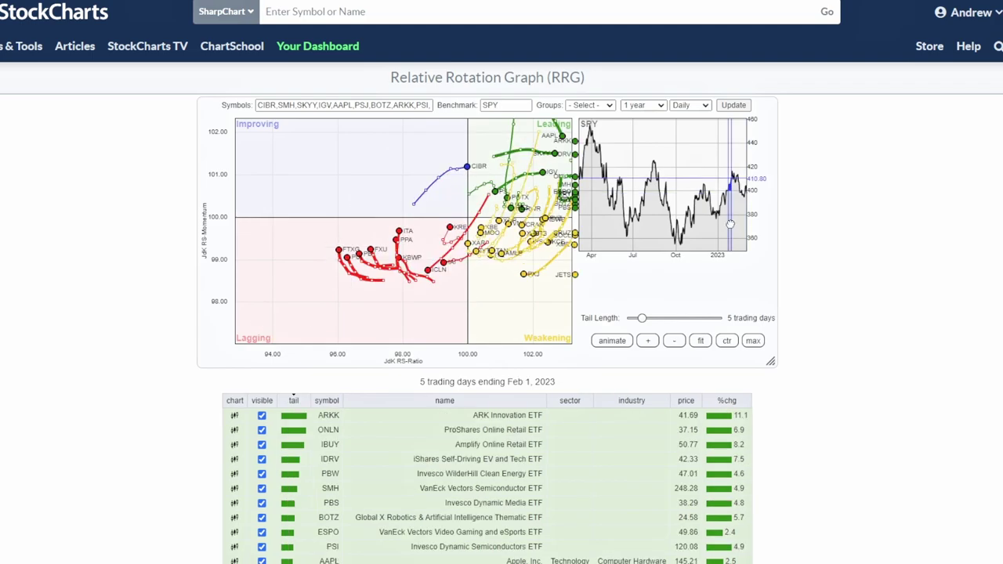
mouse_move(731, 225)
mouse_down()
mouse_move(705, 223)
mouse_move(720, 225)
mouse_up()
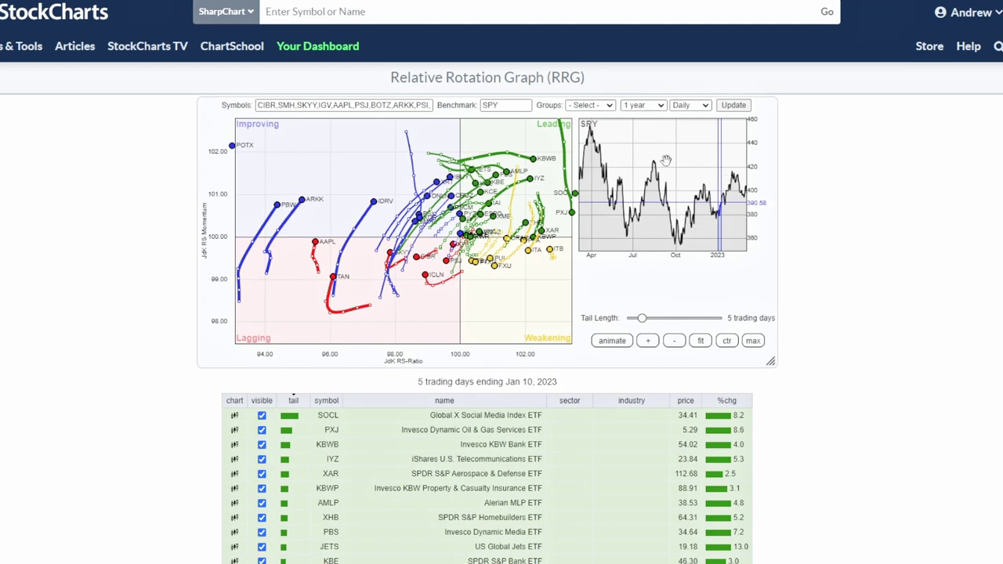
click(722, 198)
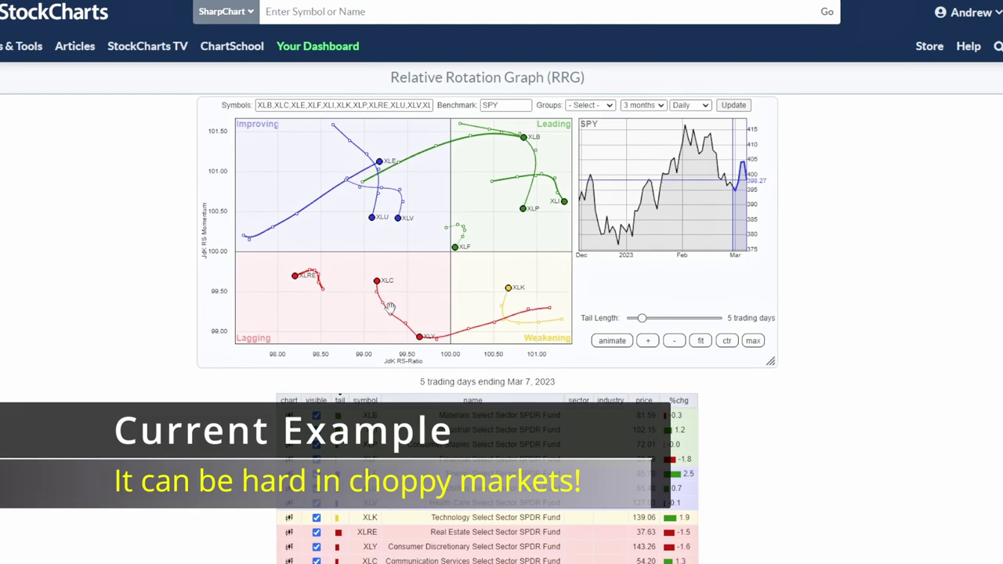
Load the XLC members group, set the interval to Daily, update the graph and keep the date window at Mar 7, 2023.
drag(428, 325, 413, 323)
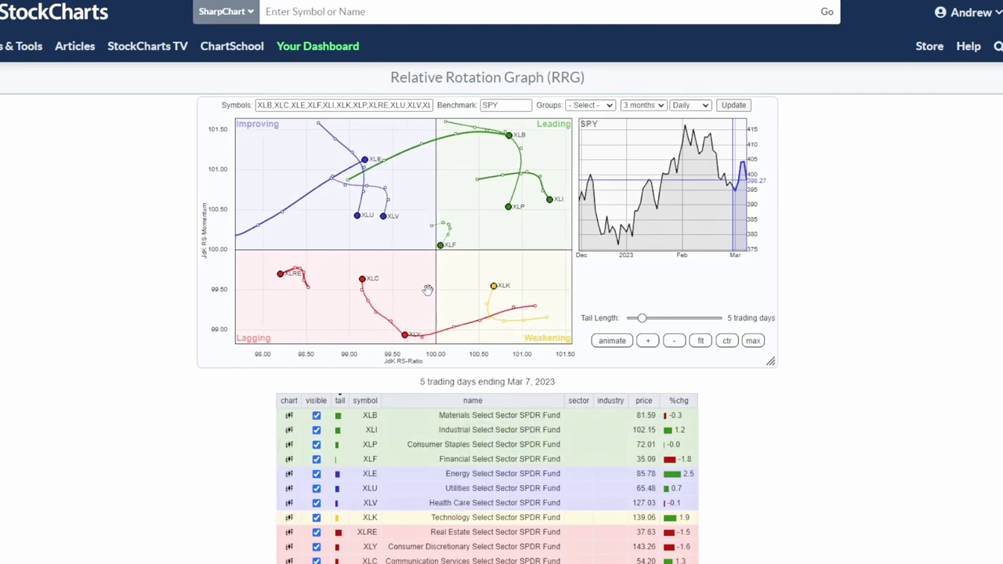
drag(427, 289, 444, 298)
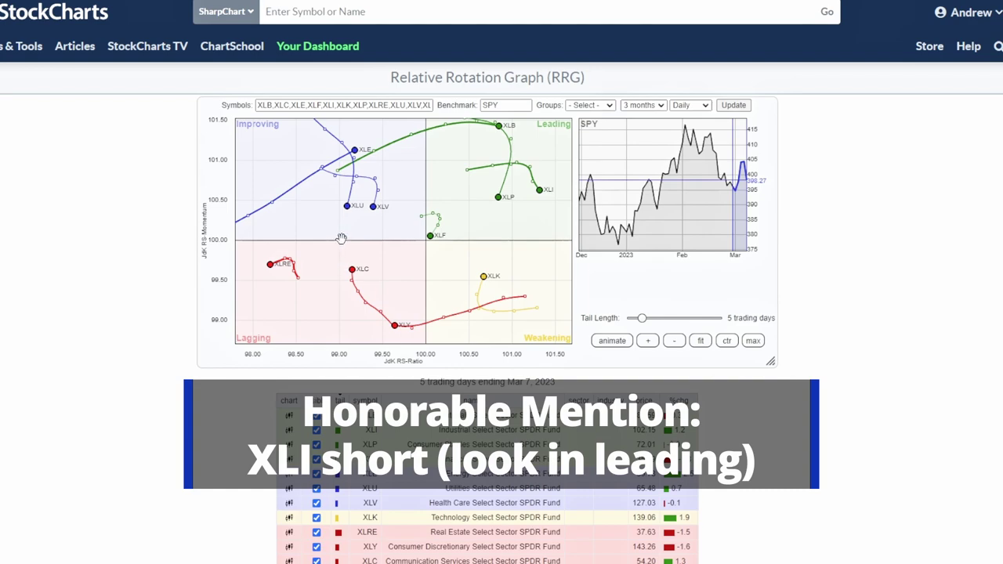
click(589, 105)
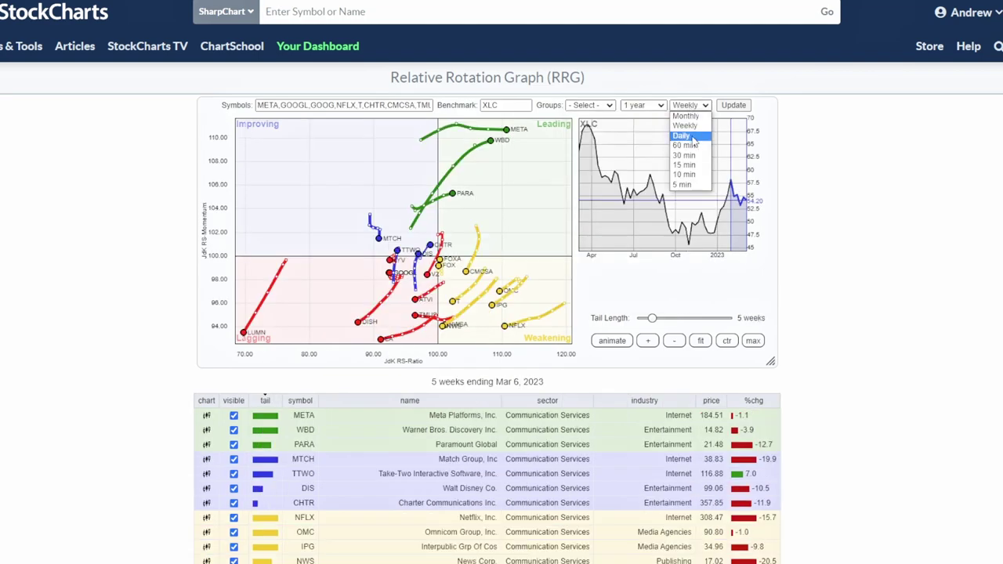
click(691, 137)
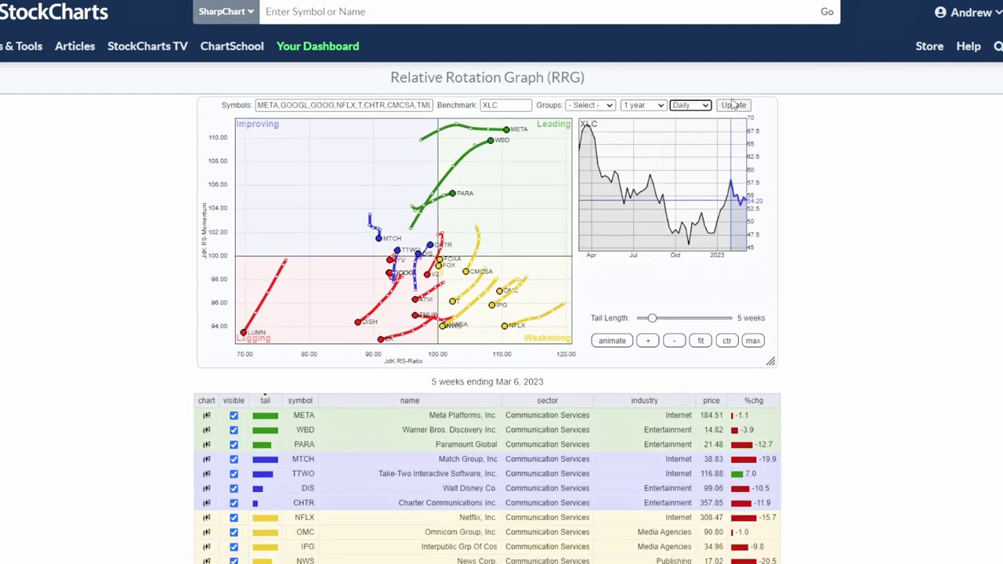
click(733, 105)
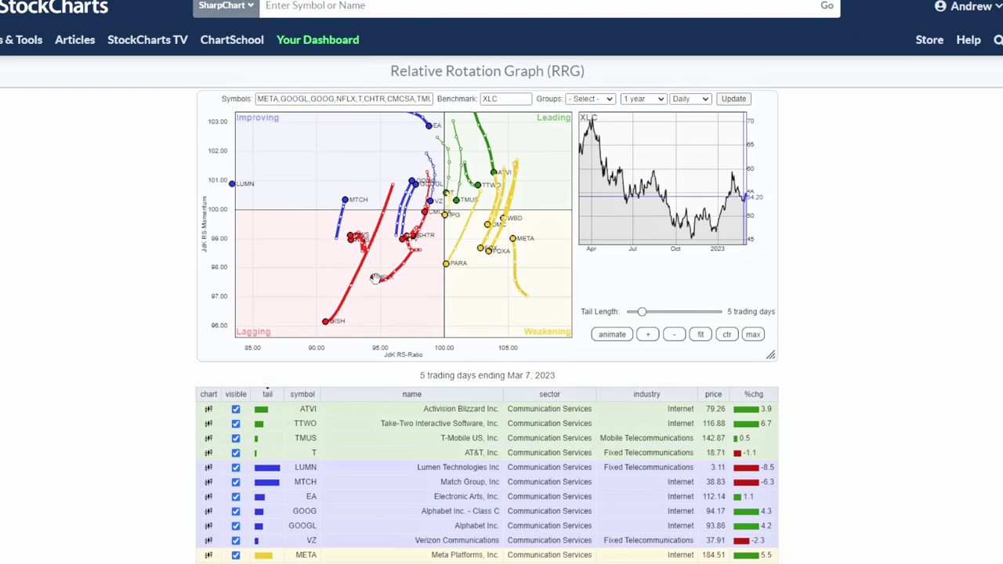
drag(743, 216, 749, 217)
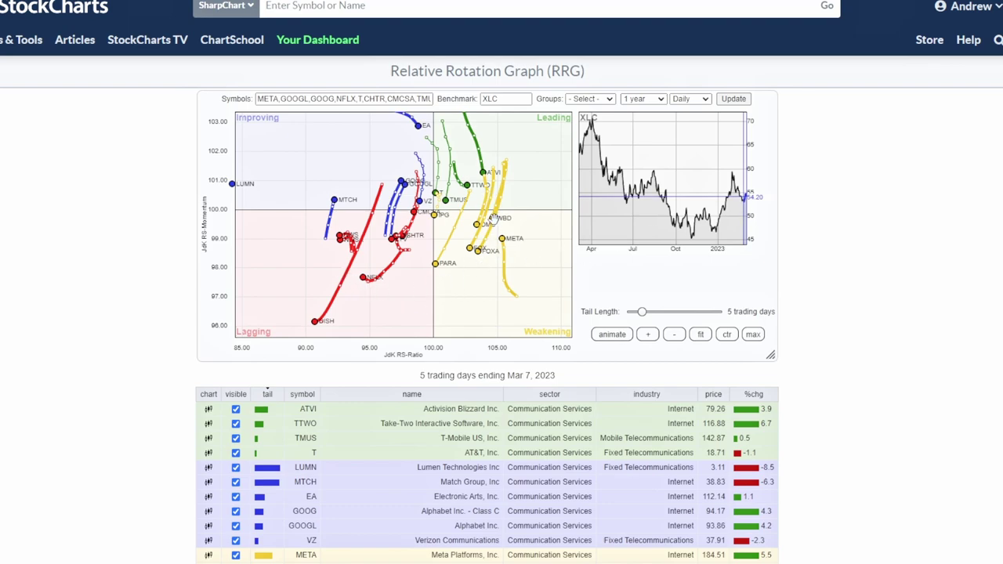
Examine the XLC members' daily tails across all quadrants of the graph, and compare VZ with its daily price chart on TradingView.
drag(478, 218, 519, 297)
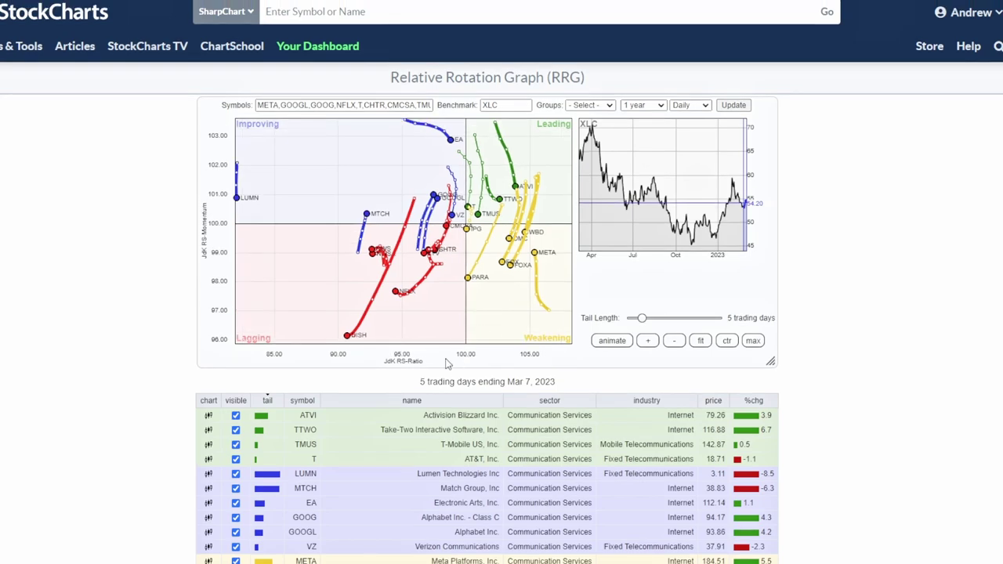
drag(400, 319, 402, 292)
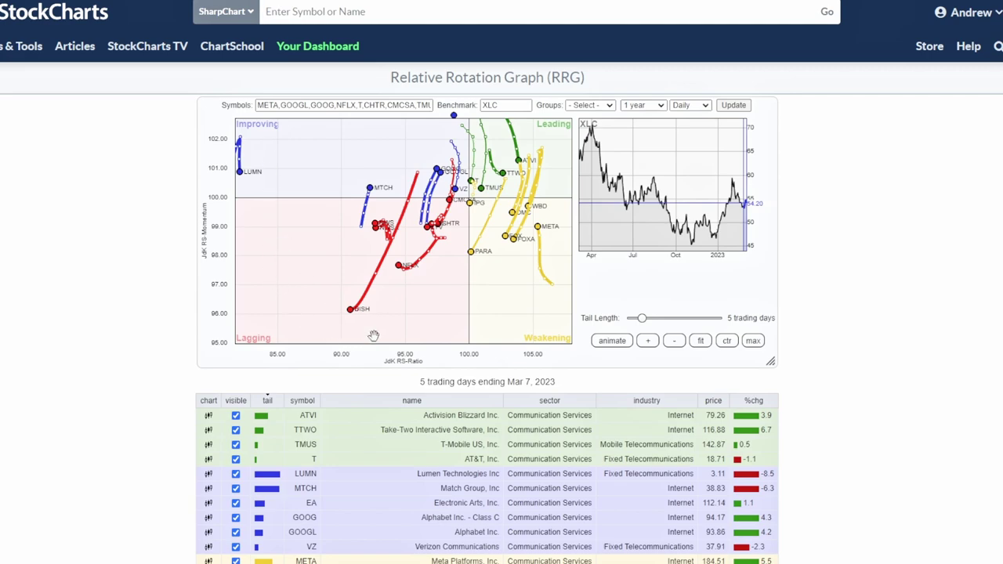
drag(275, 166, 262, 177)
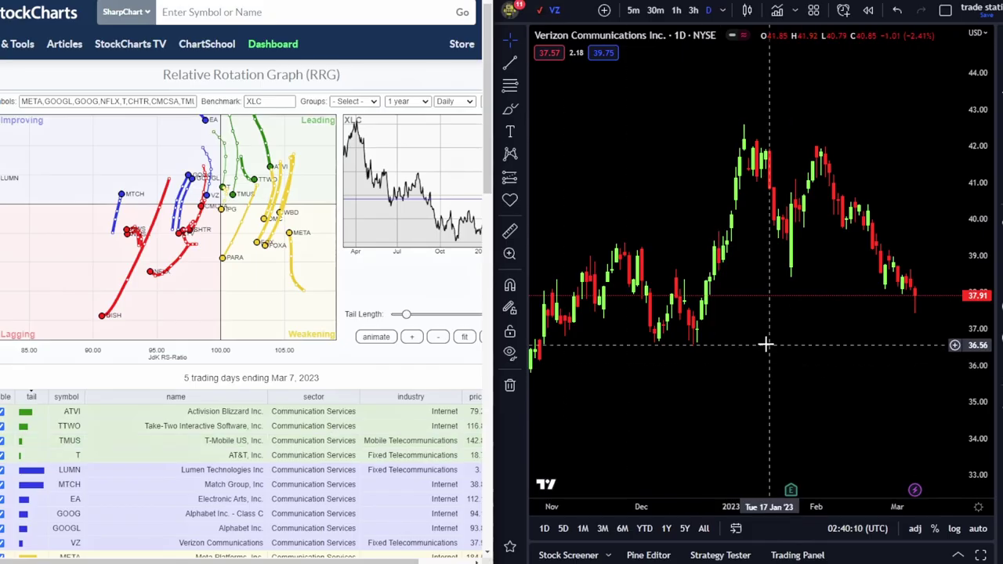
drag(807, 352, 815, 317)
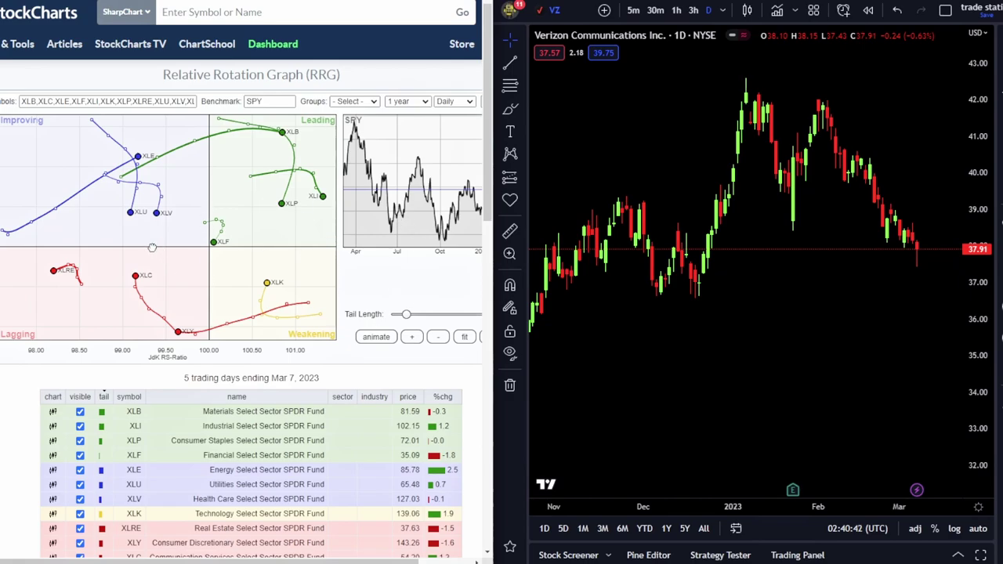
Examine the sector ETFs' daily tails against SPY on the StockCharts graph, including XLC in the Lagging quadrant.
drag(154, 246, 177, 240)
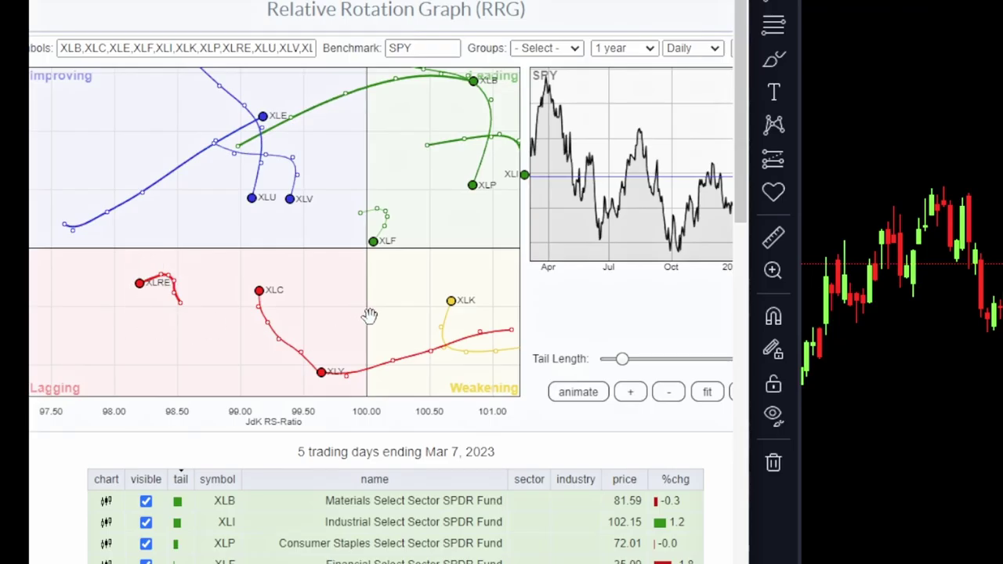
drag(386, 299, 349, 328)
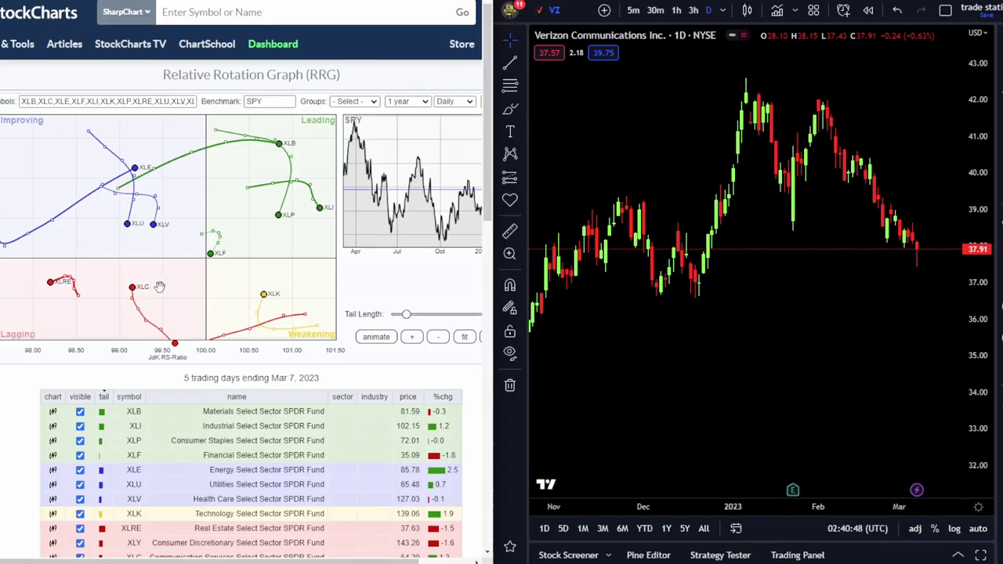
drag(179, 317, 169, 309)
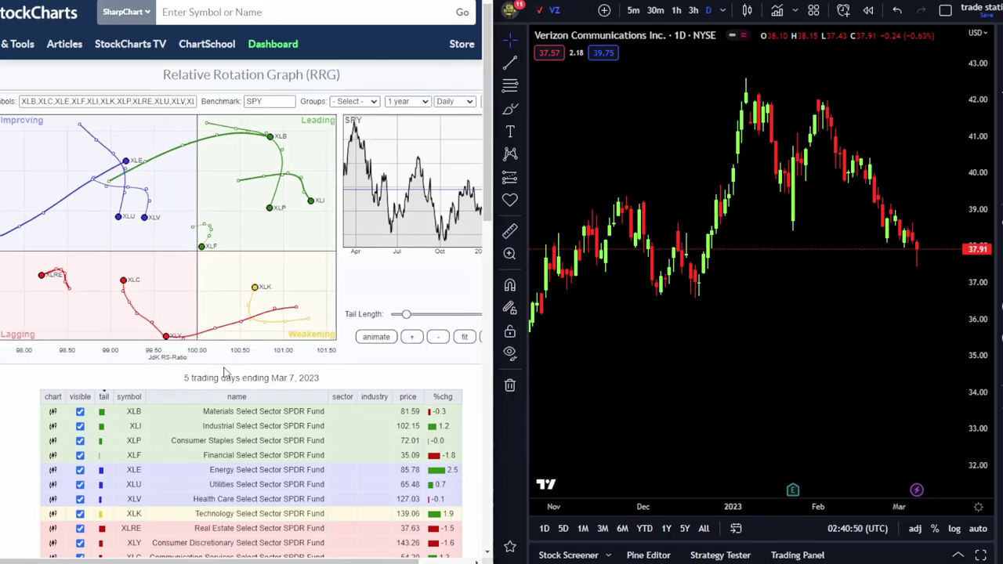